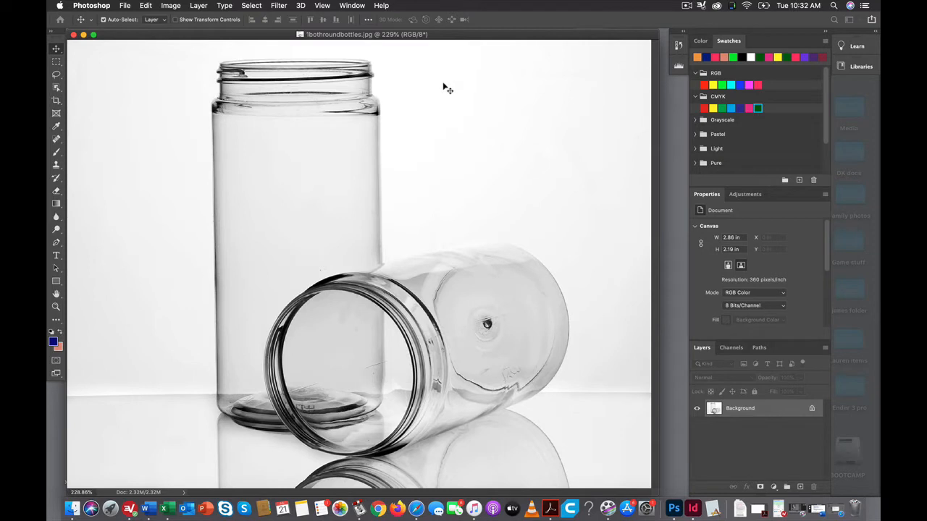
Show the Actions panel, enlarge it to fit the full list, and collapse the Default Actions set
left_click(347, 6)
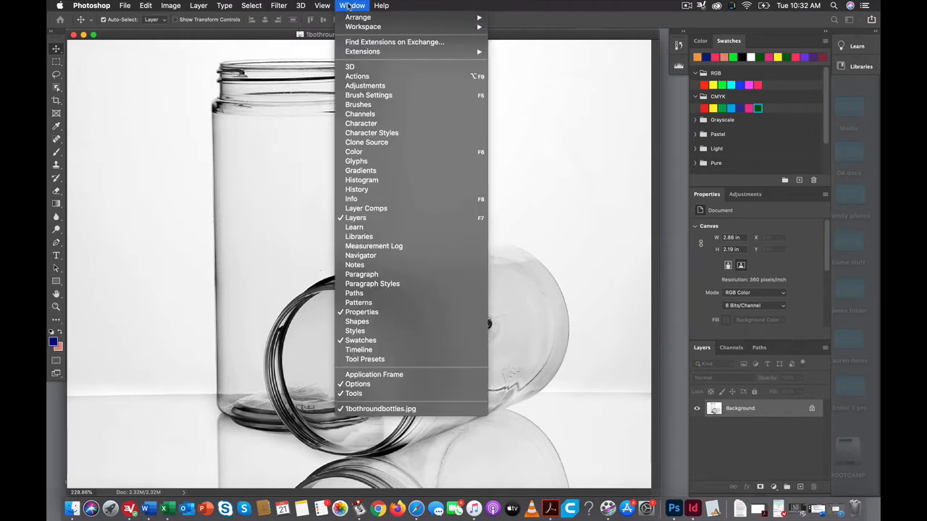
left_click(358, 76)
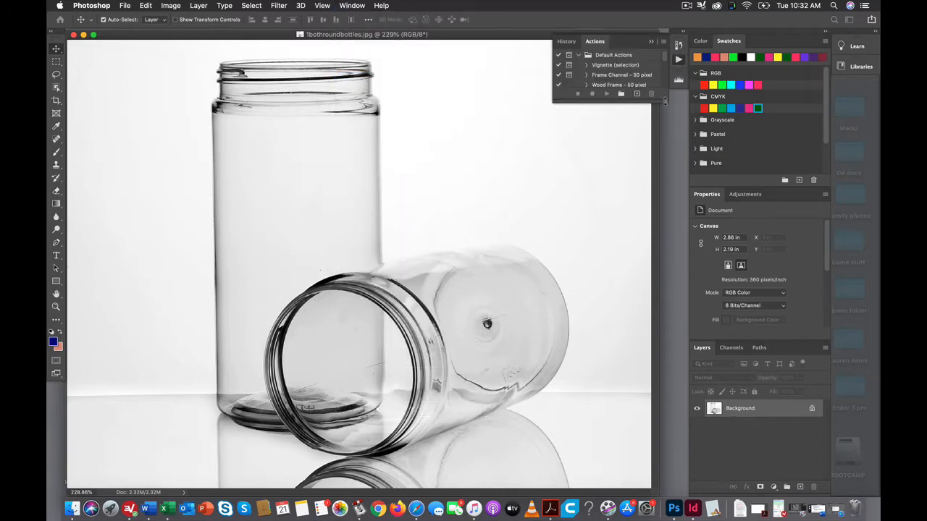
left_click_drag(665, 101, 667, 230)
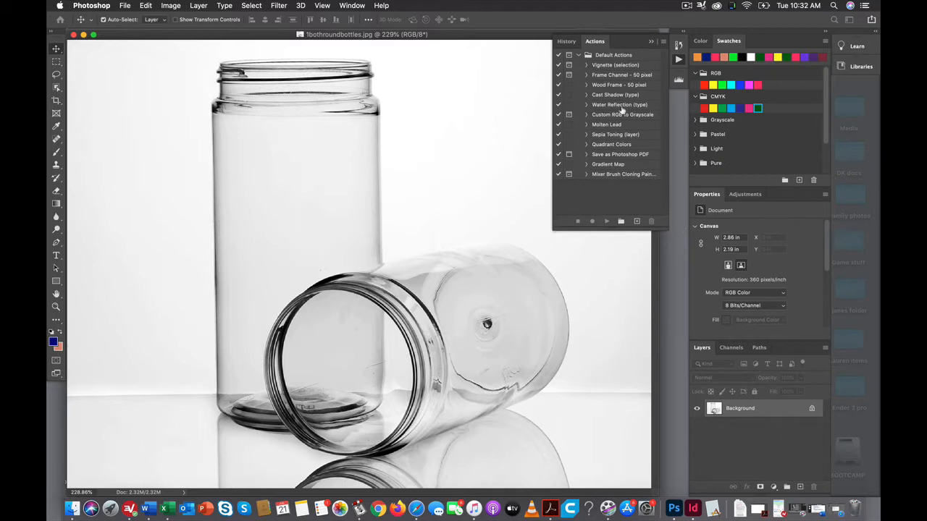
left_click(579, 56)
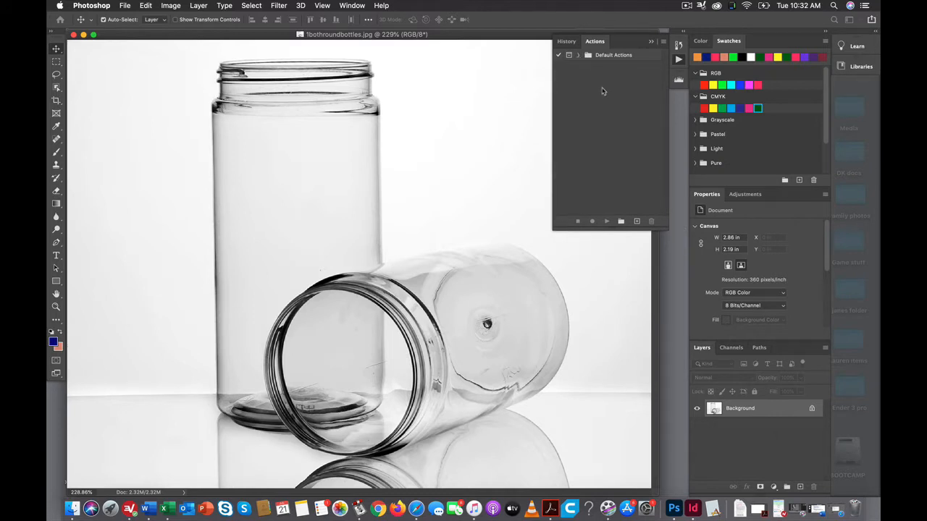
Create a new action set named Demo actions
left_click(621, 222)
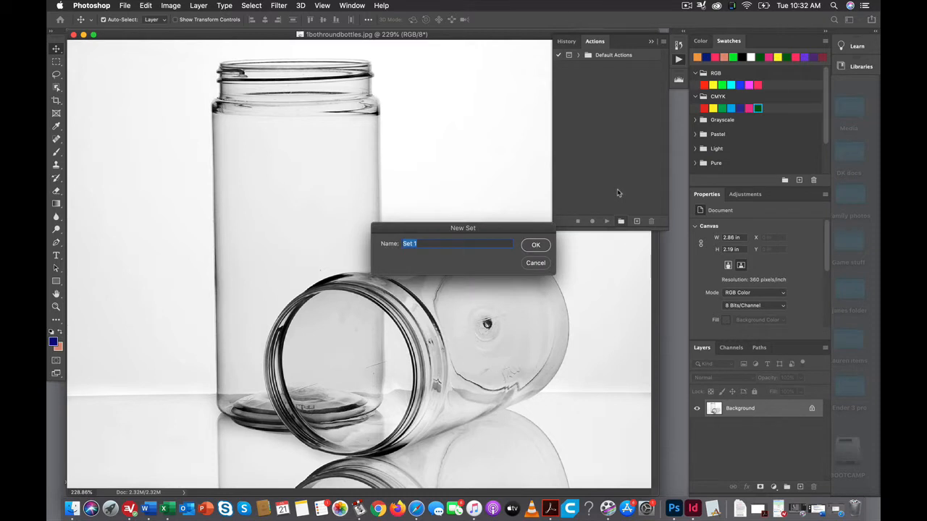
type("Demo actions")
key("Return")
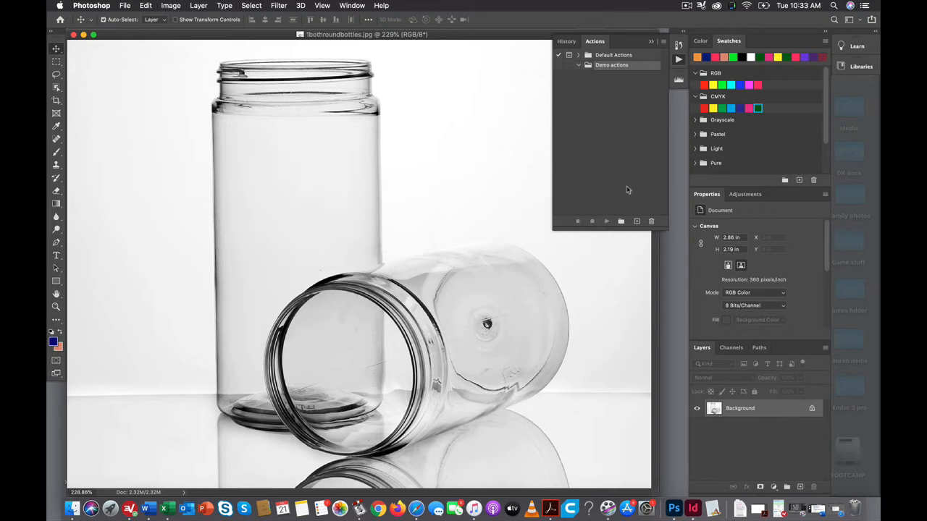
Create an action named color correct in the Demo actions set and start recording it
left_click(637, 222)
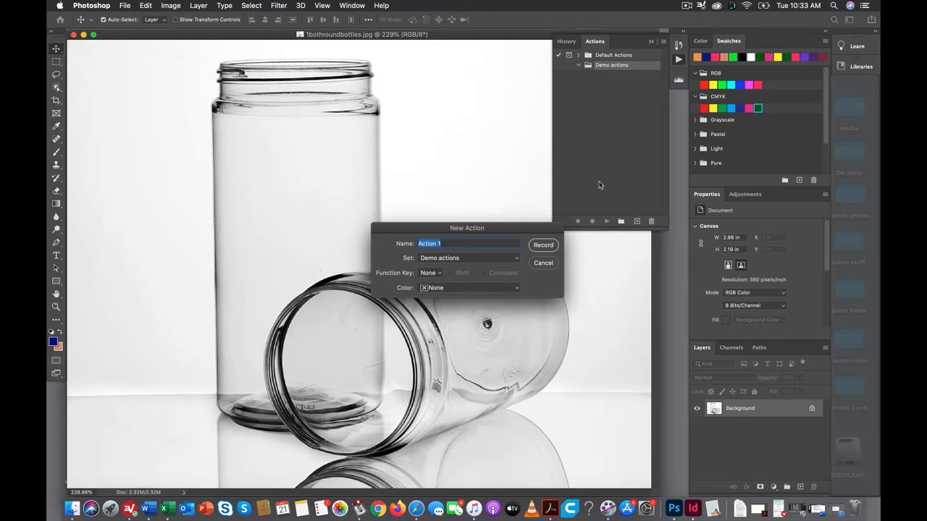
type("color correct")
left_click(547, 247)
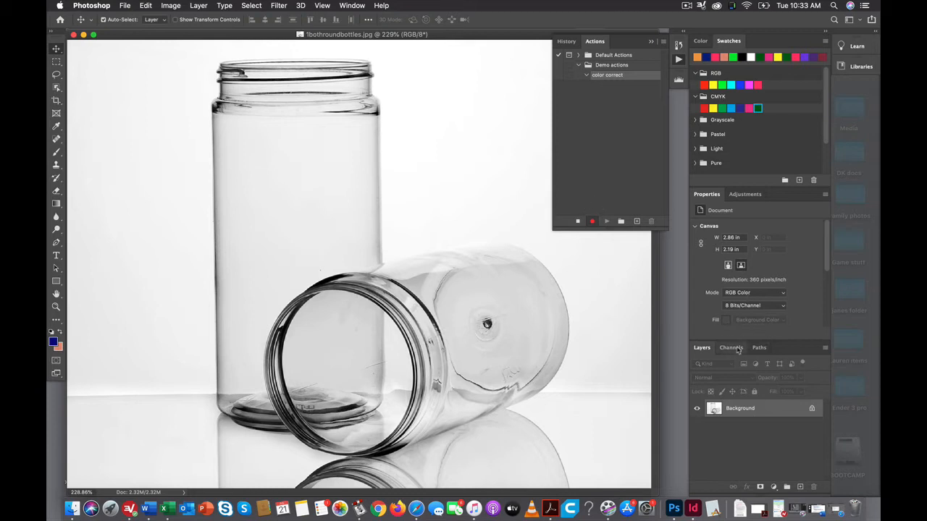
Record a Curves adjustment layer that raises the upper midtones of the Green channel for a green tint, and end the recording
left_click(743, 195)
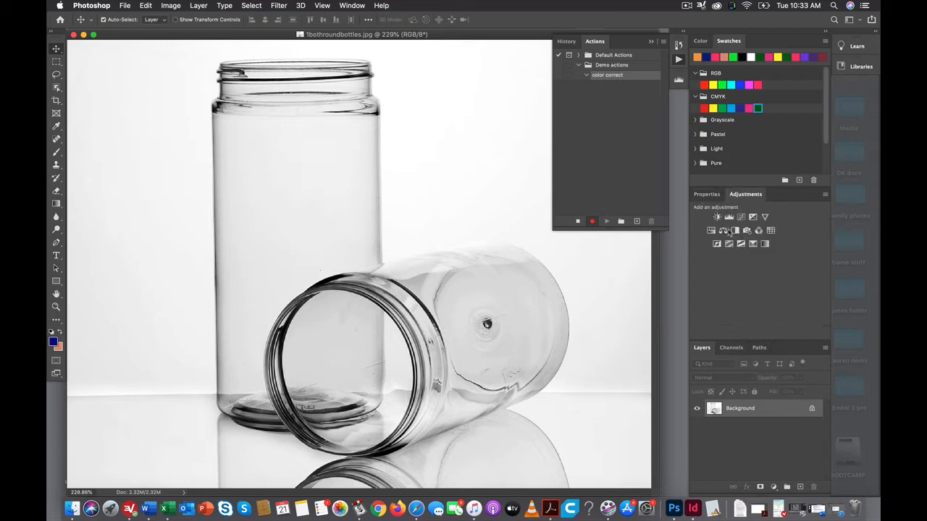
left_click(742, 217)
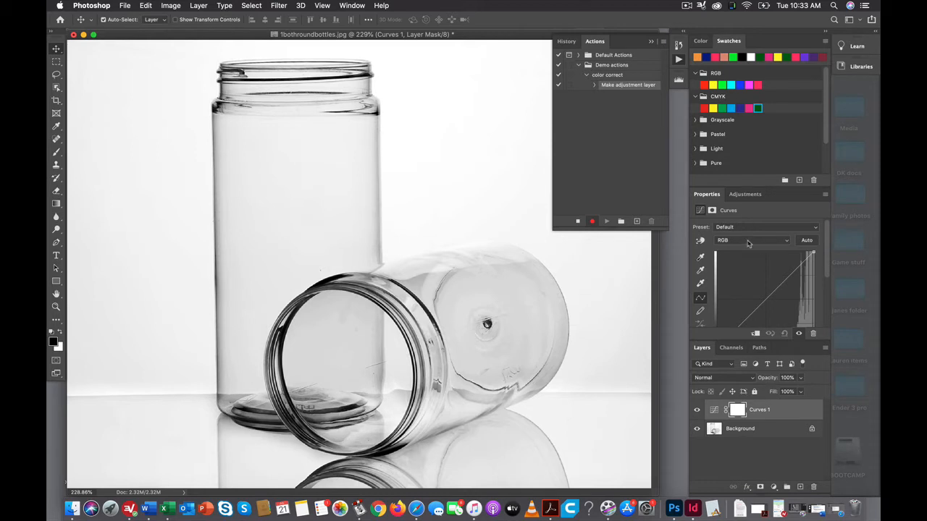
left_click(751, 240)
left_click(748, 255)
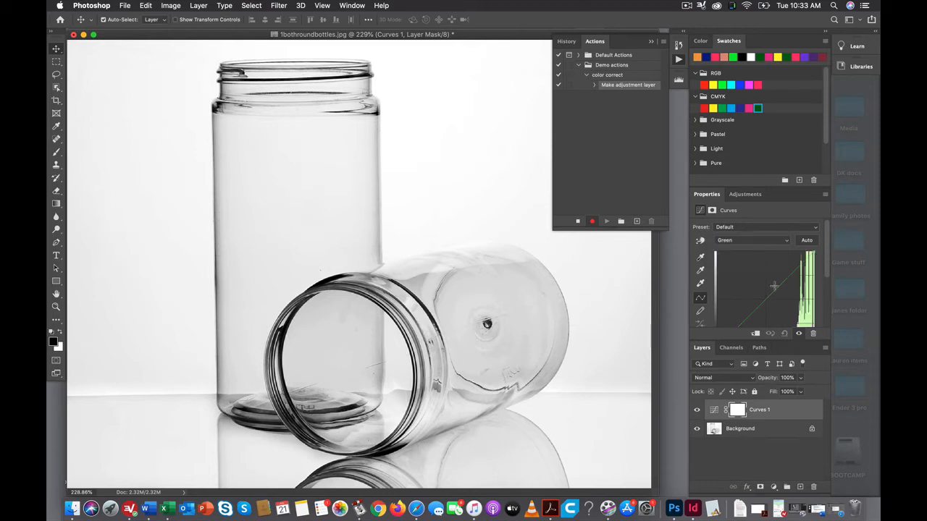
left_click_drag(774, 292, 773, 277)
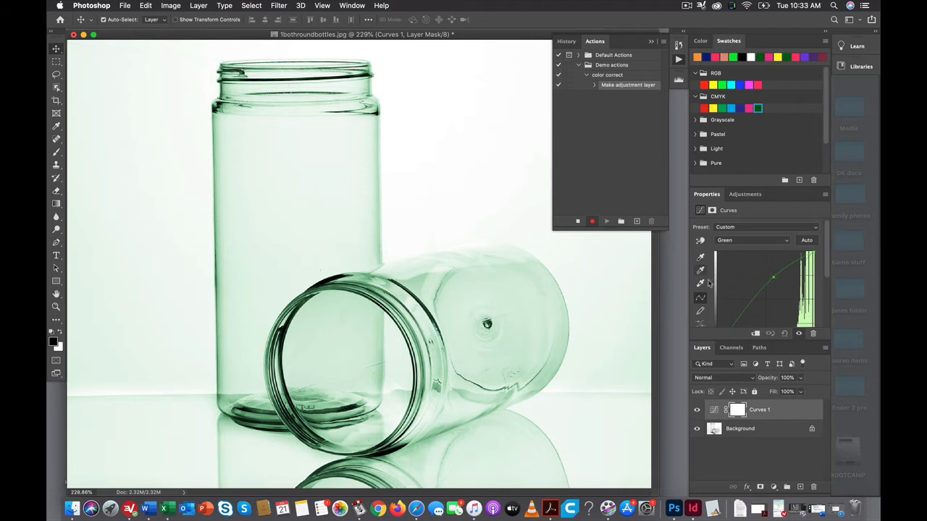
left_click(577, 223)
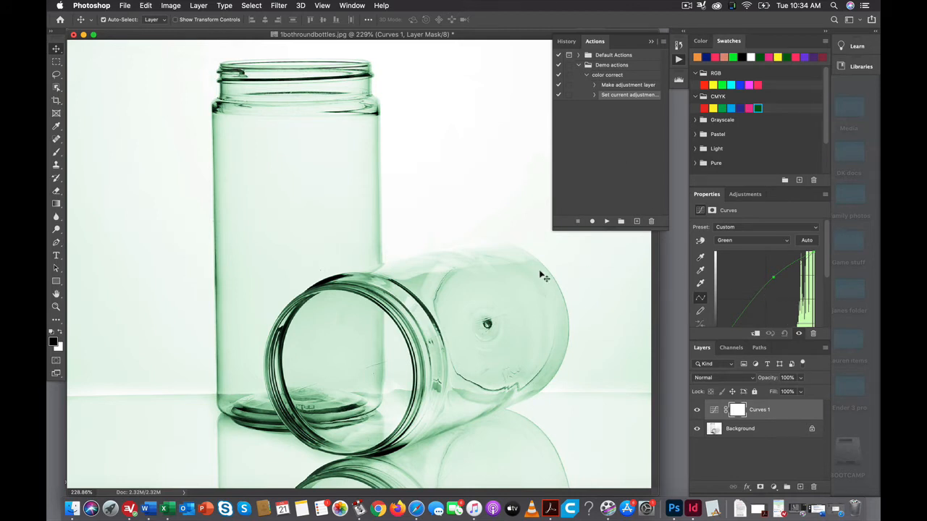
Revert the bottle image to its saved version and play the color correct action on it
left_click(124, 6)
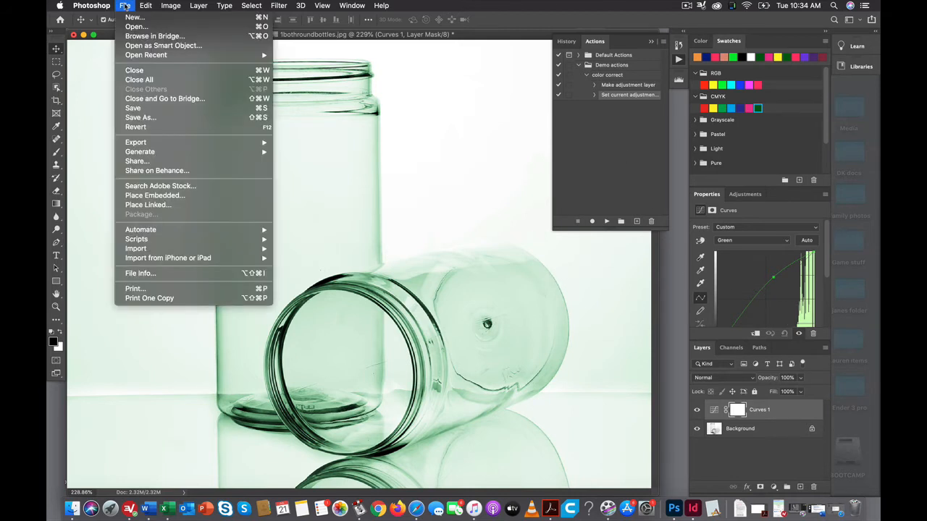
left_click(136, 128)
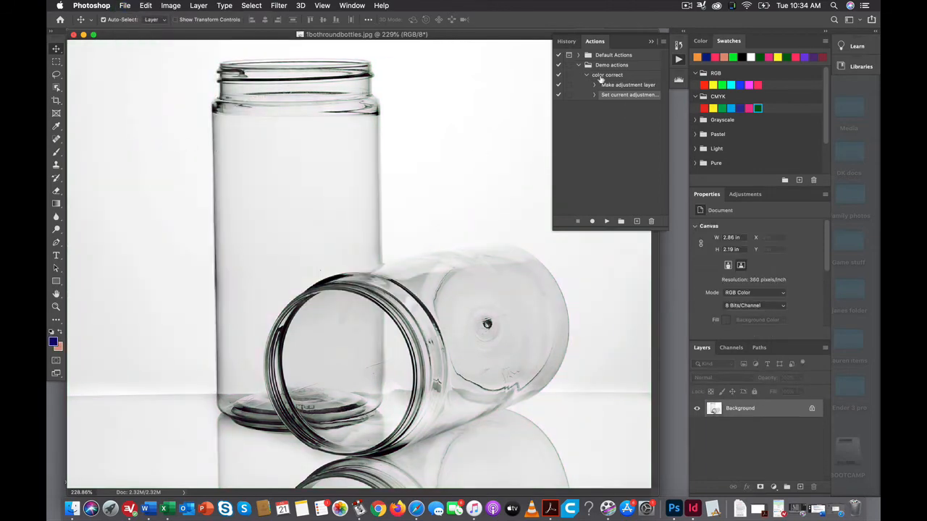
left_click(601, 77)
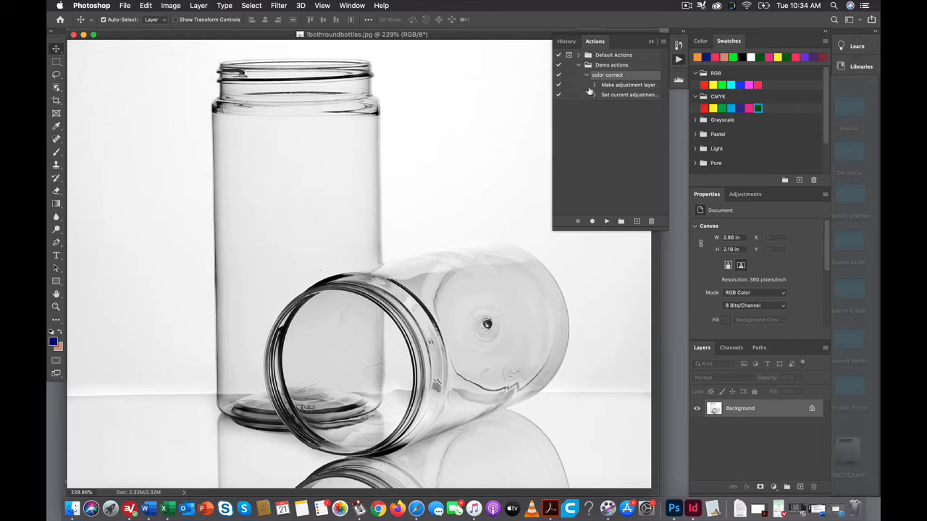
left_click(607, 221)
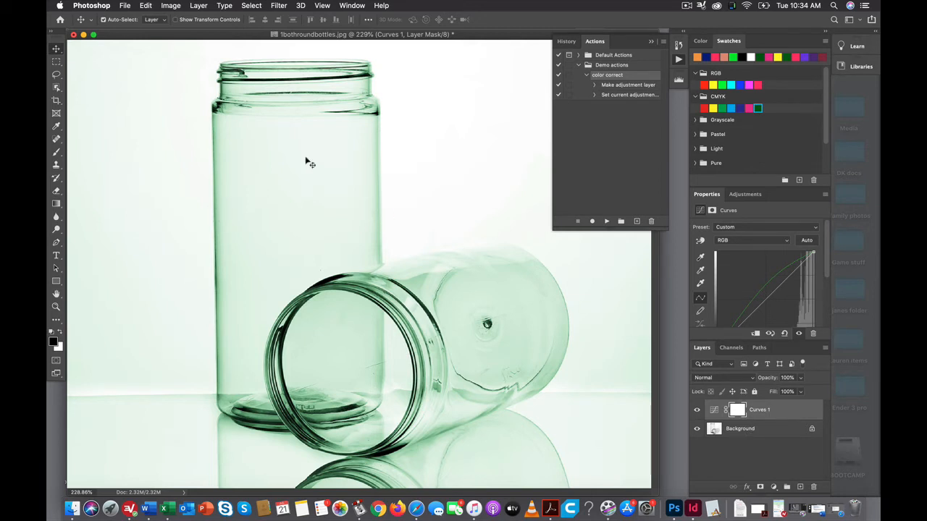
Set up a Batch of the color correct action on the client files folder, suppressing file open options dialogs and color profile warnings
left_click(126, 7)
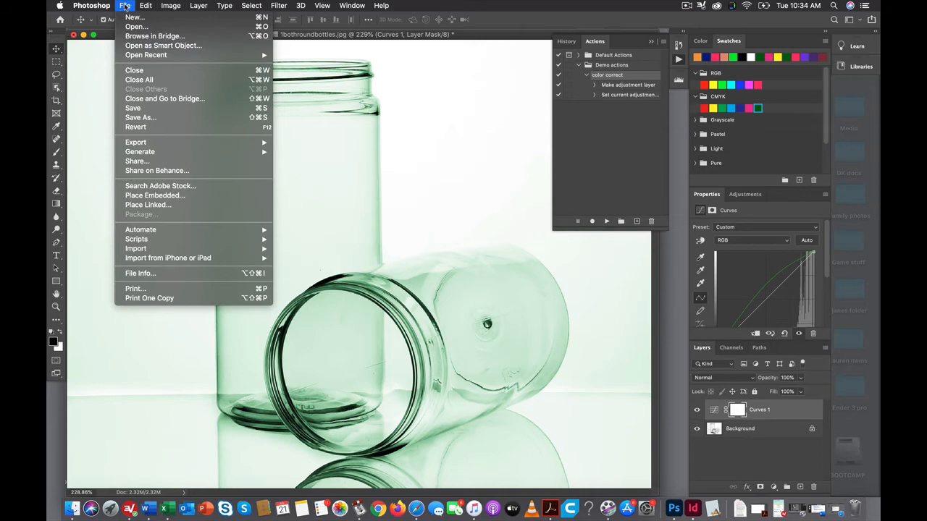
mouse_move(147, 230)
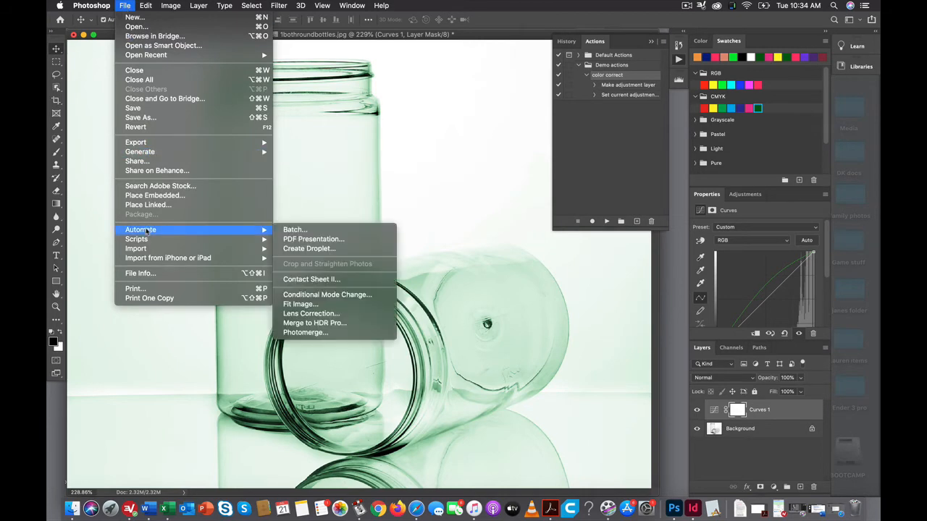
left_click(303, 231)
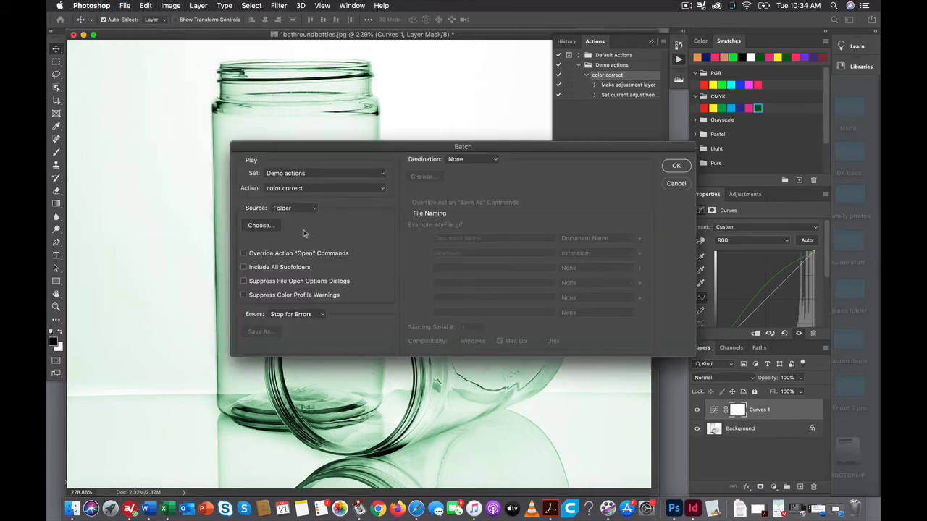
left_click_drag(414, 147, 353, 97)
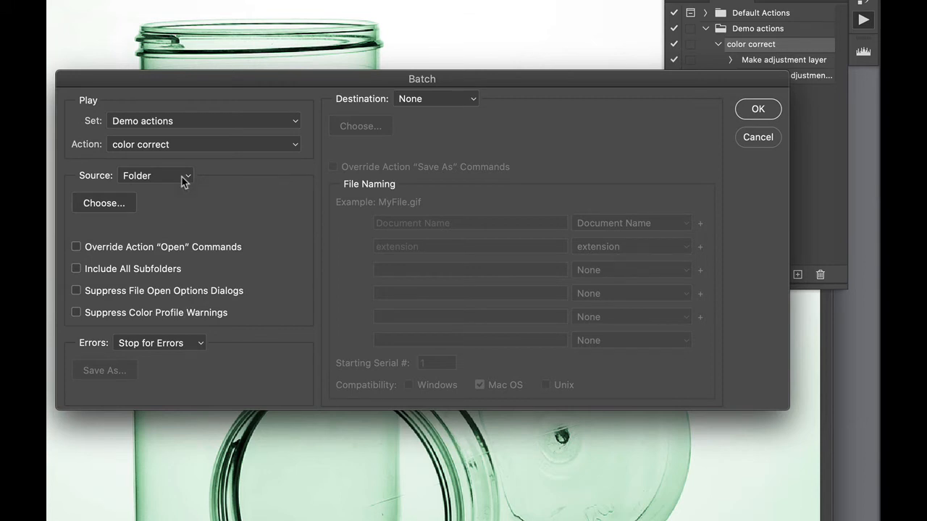
left_click(182, 177)
left_click(145, 175)
left_click(103, 206)
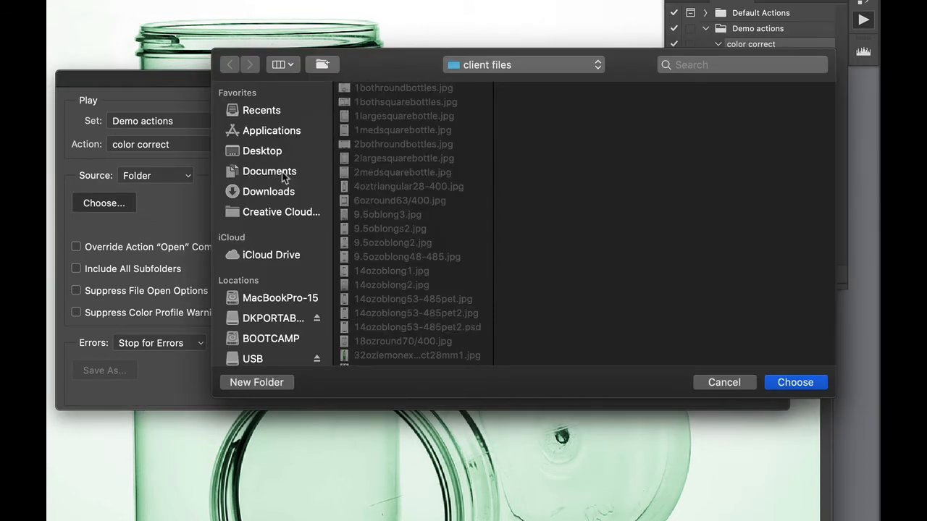
left_click(545, 66)
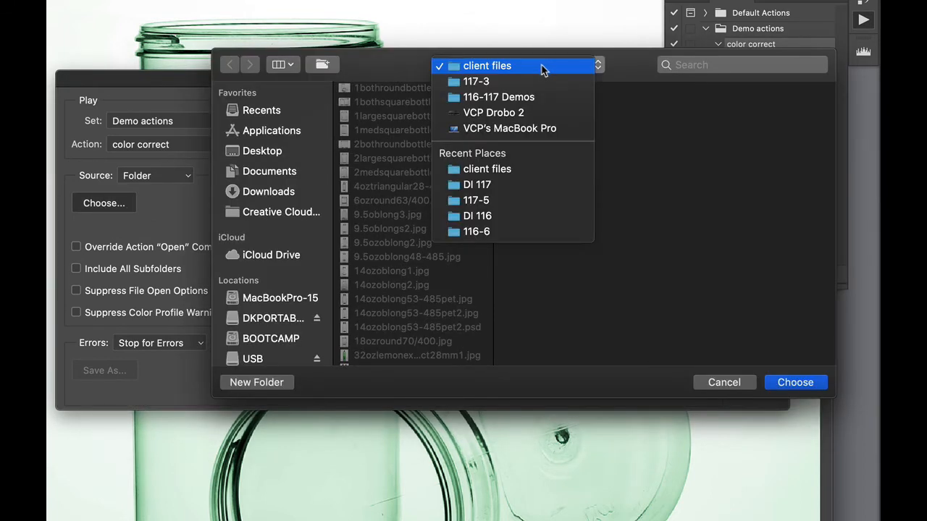
left_click(531, 68)
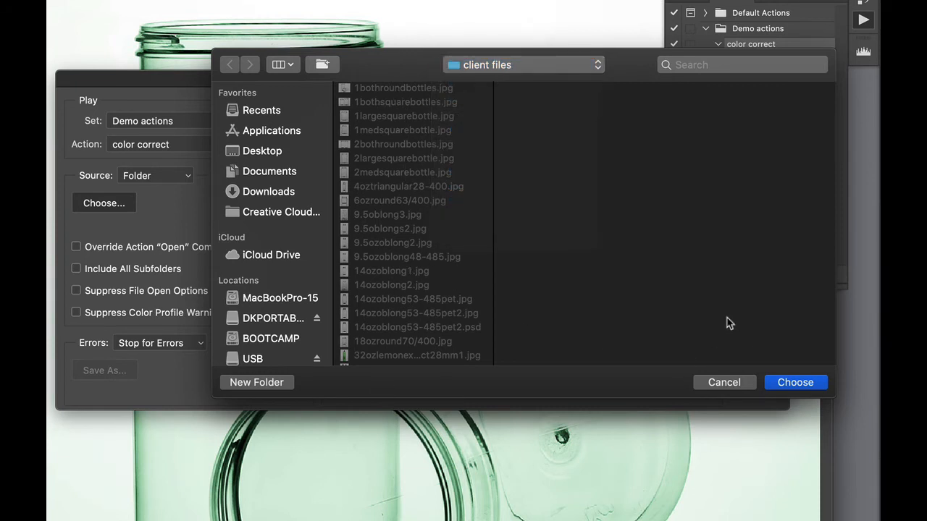
left_click(793, 382)
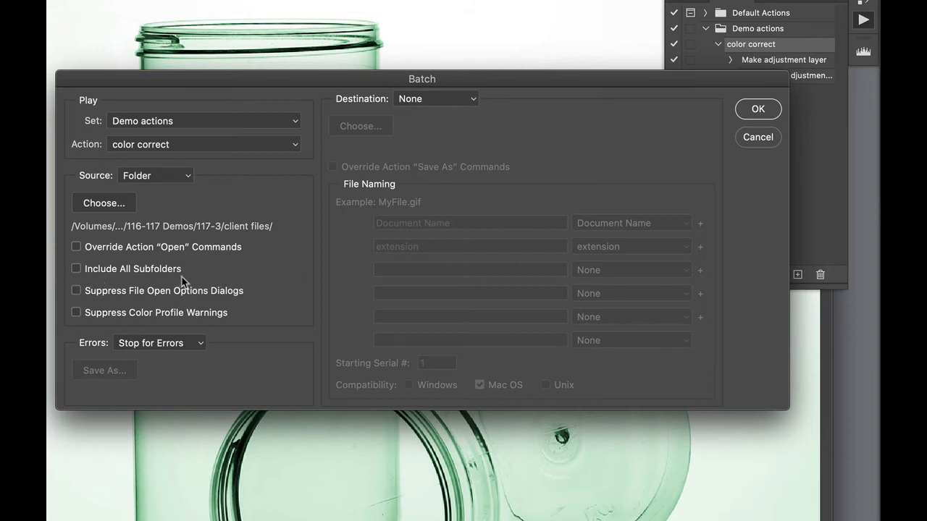
left_click(77, 291)
left_click(76, 313)
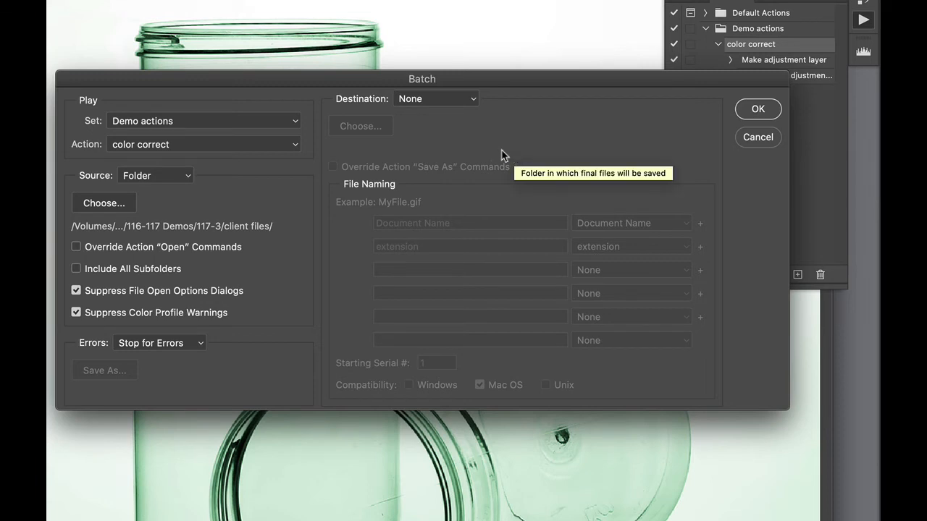
Set the batch destination to a new Desktop folder named Action Demo and run the batch
left_click(449, 100)
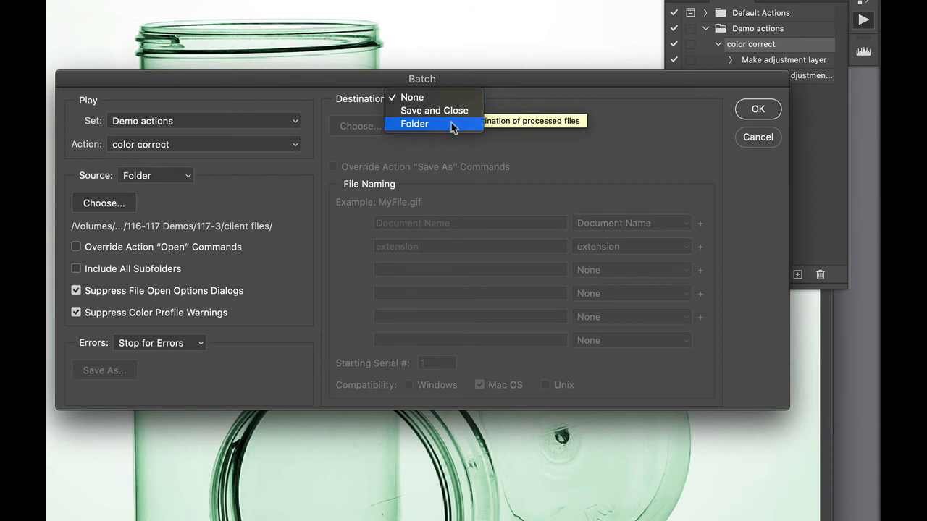
left_click(451, 124)
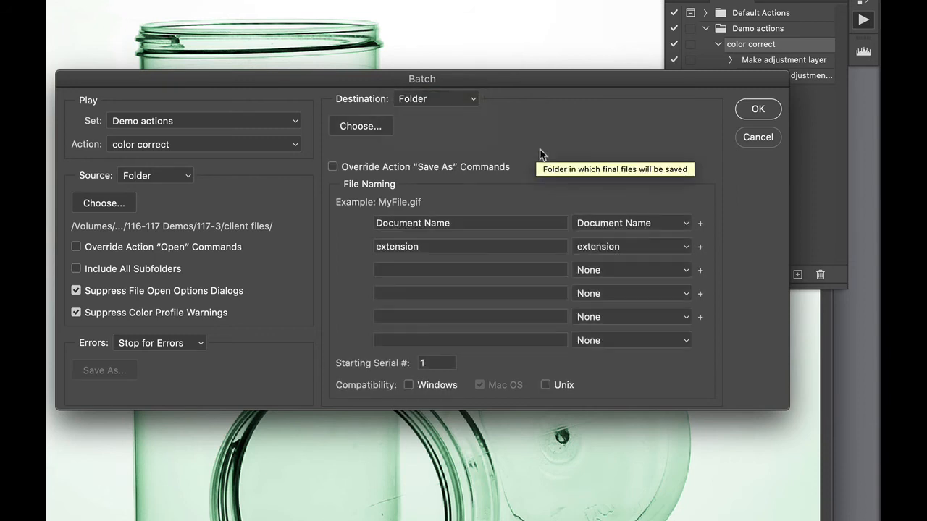
left_click(356, 128)
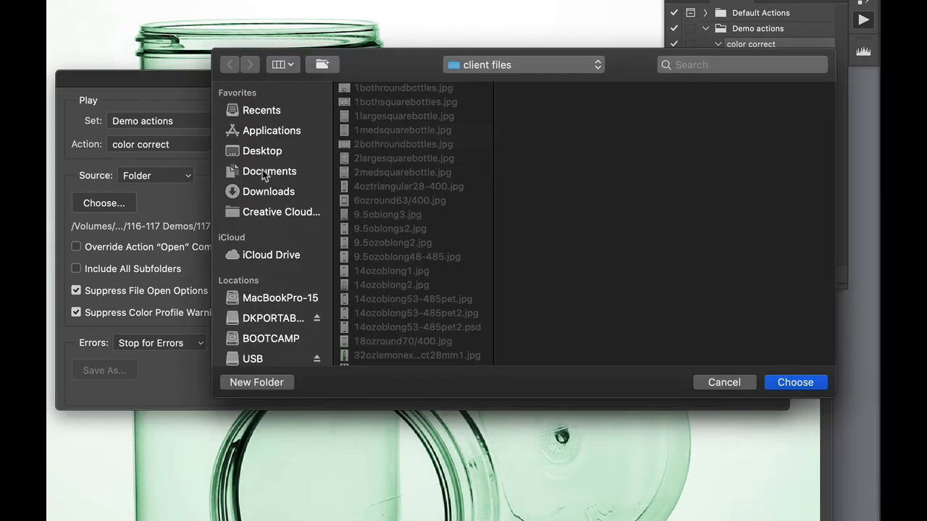
left_click(262, 151)
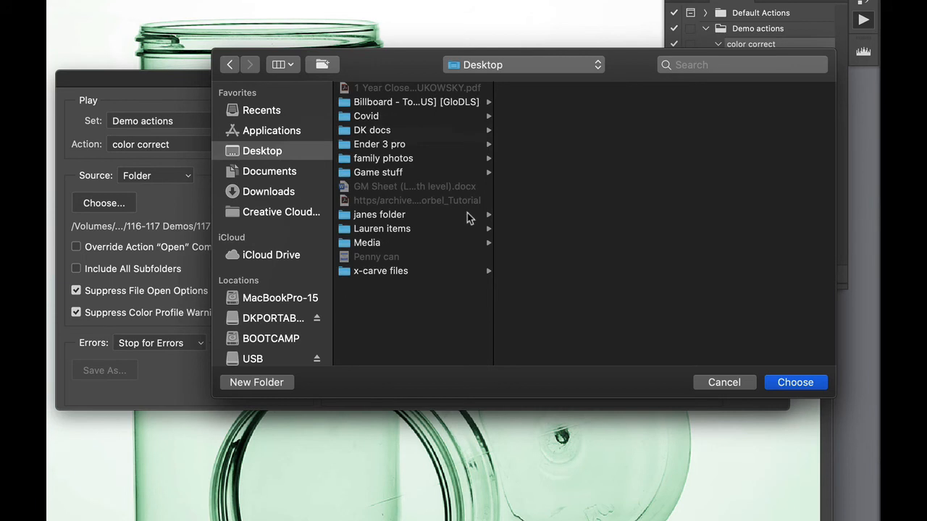
left_click(249, 384)
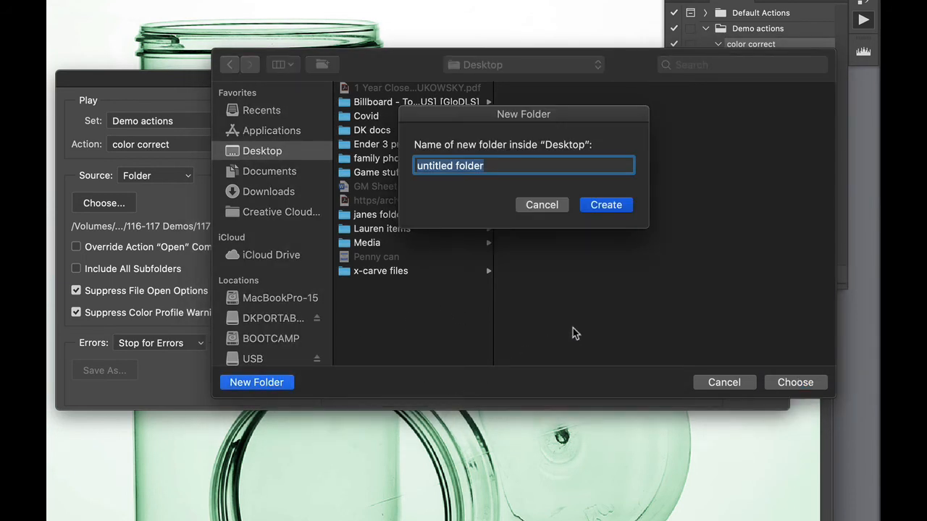
type("A")
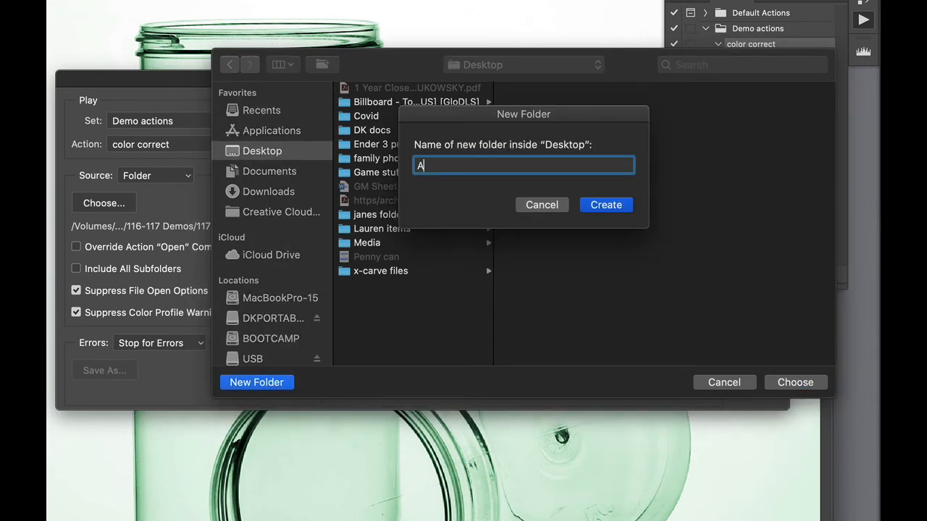
type("ction Demo")
left_click(607, 205)
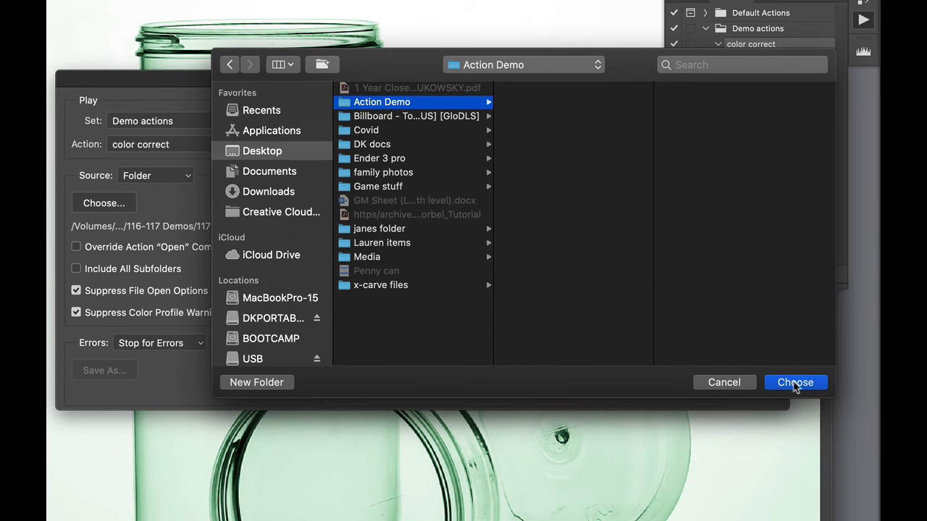
left_click(795, 383)
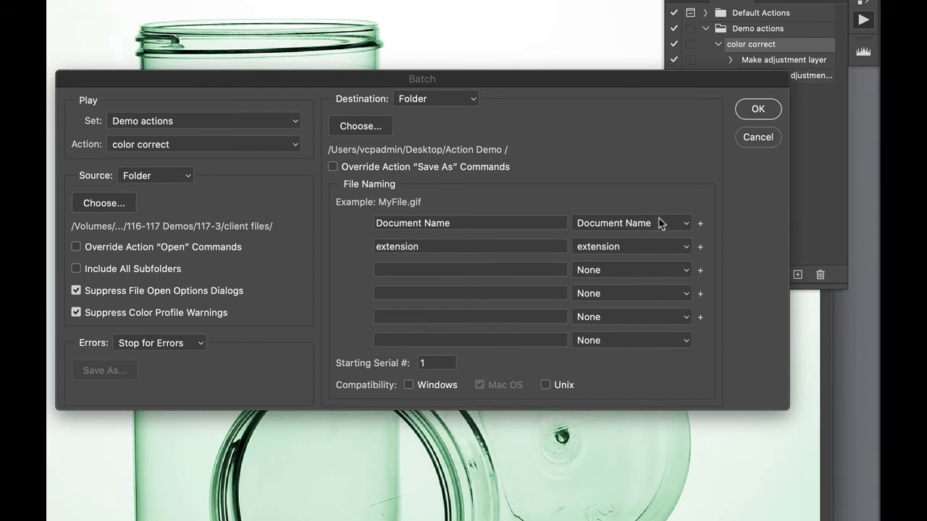
left_click(758, 109)
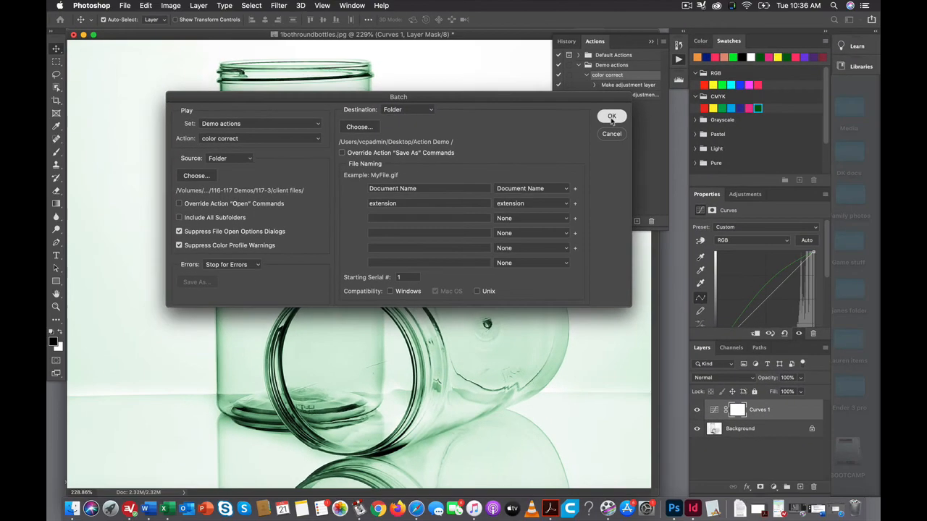
Run the batch and save each processed bottle image as a layered Photoshop file in the Action Demo folder, with Maximize Compatibility on
left_click(612, 117)
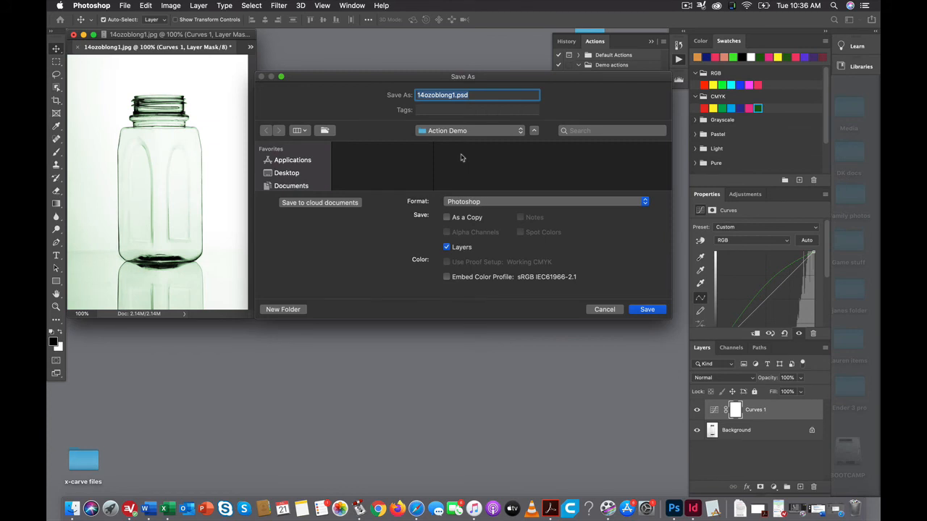
key("Return")
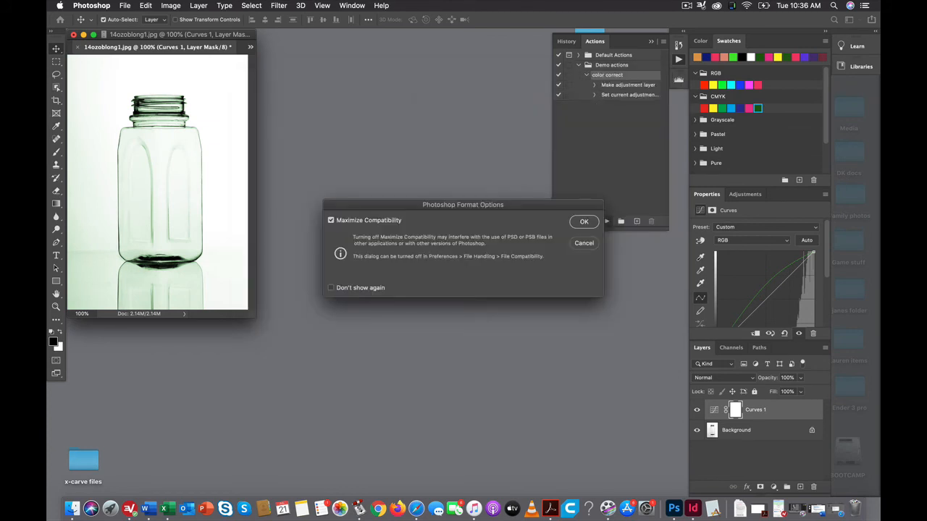
key("Return")
key("Return")
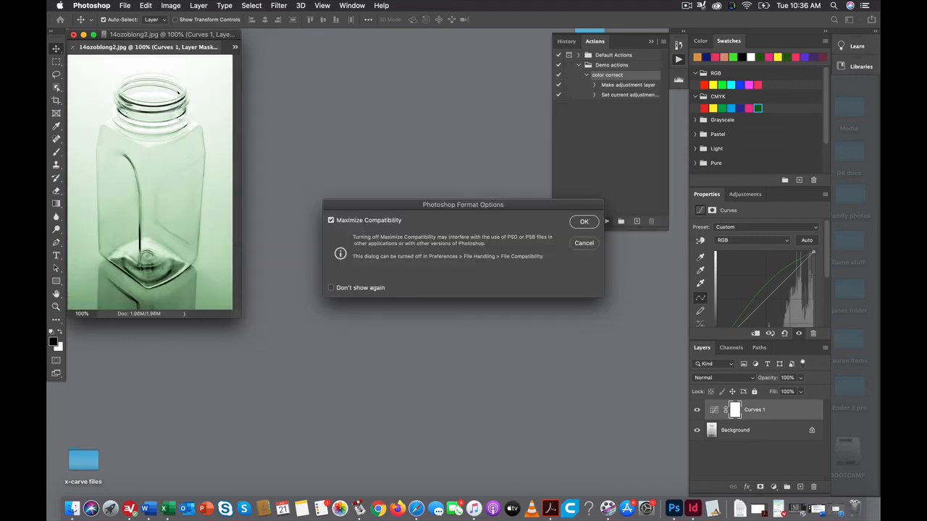
key("Return")
key("Return")
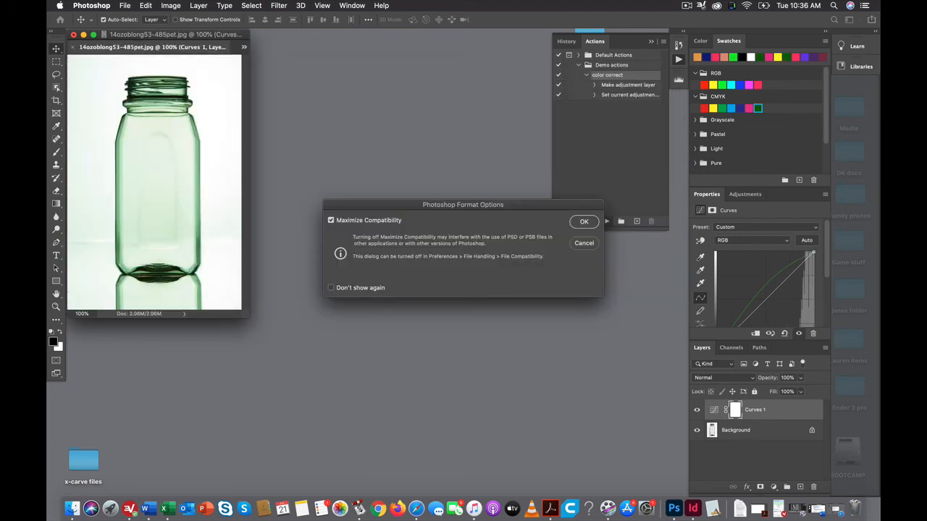
key("Return")
key("Return")
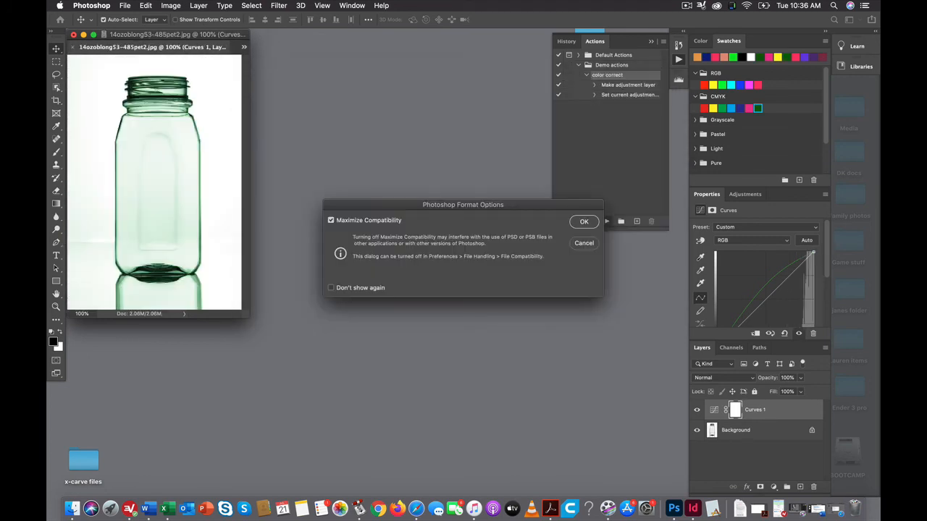
key("Return")
key("Return")
key("Return")
key("Return")
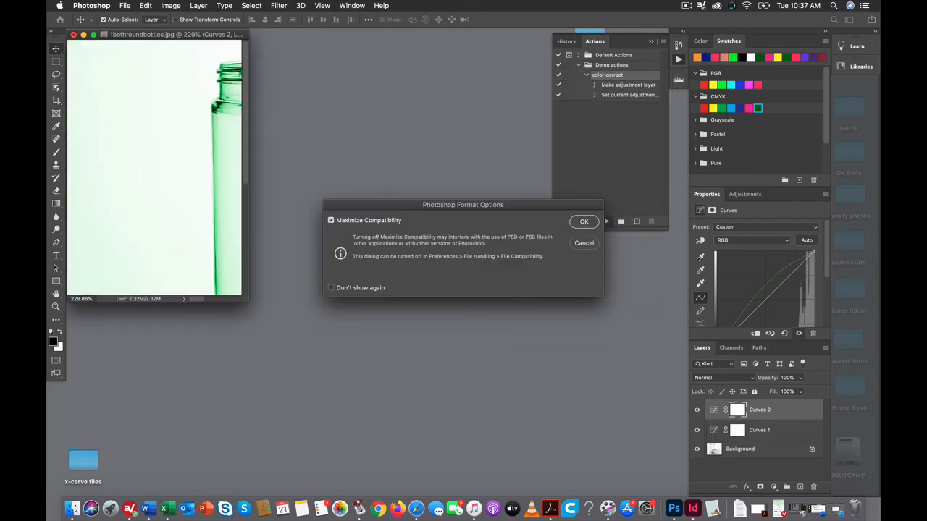
key("Return")
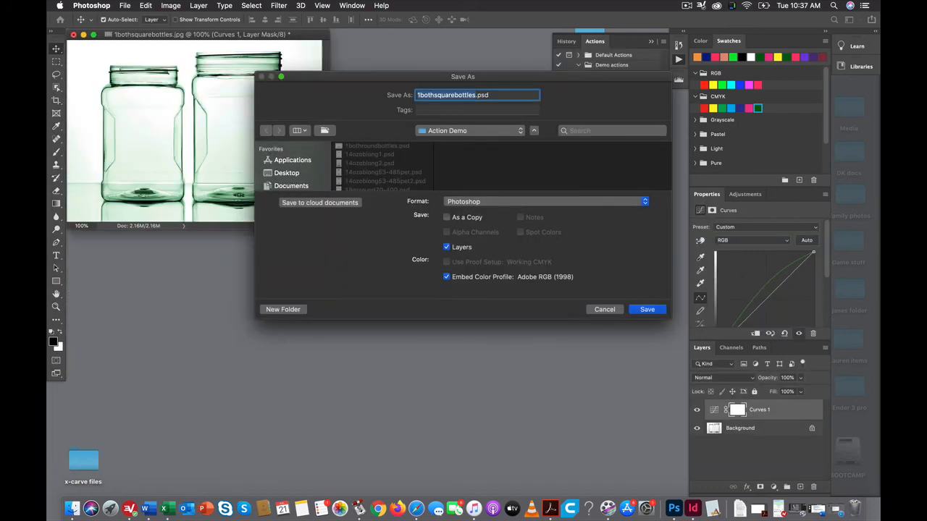
key("Return")
key("Return")
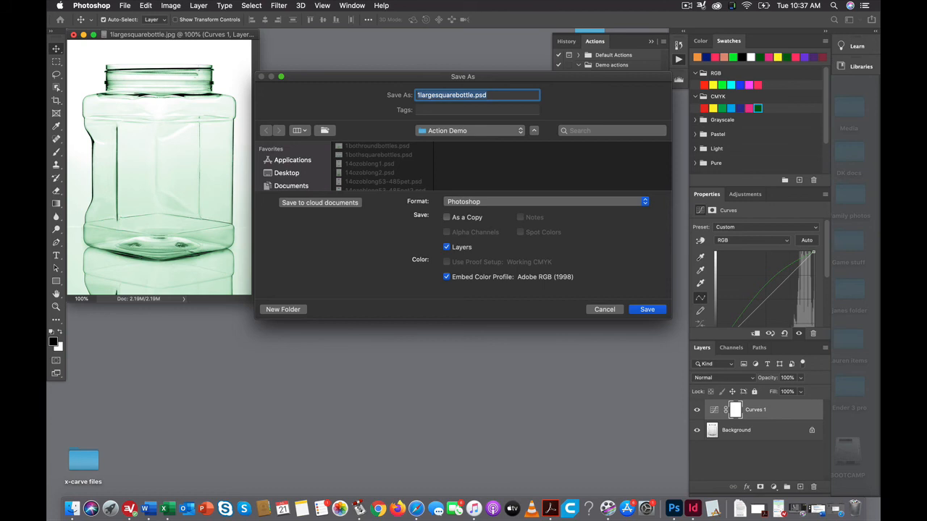
Cancel saving 1largesquarebottle and stop the batch instead of continuing with the next file
key("Return")
key("Escape")
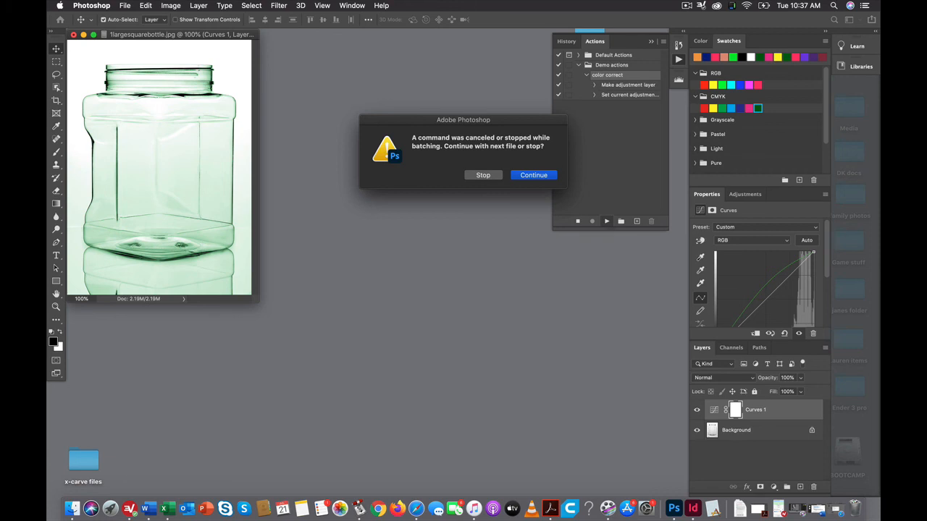
left_click(483, 176)
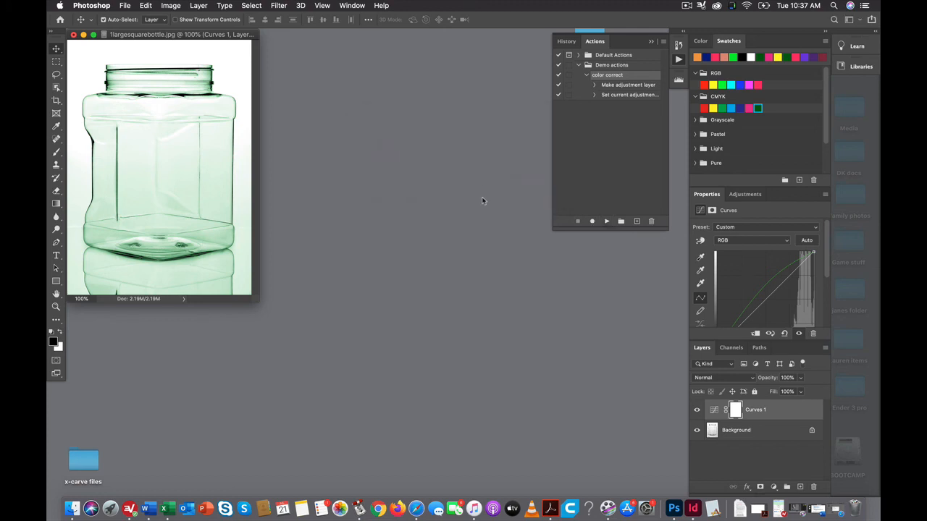
Switch to Finder, open the Action Demo folder on the Desktop, and preview the saved PSD files from 1bothroundbottles to 18ozround70-400
left_click(483, 201)
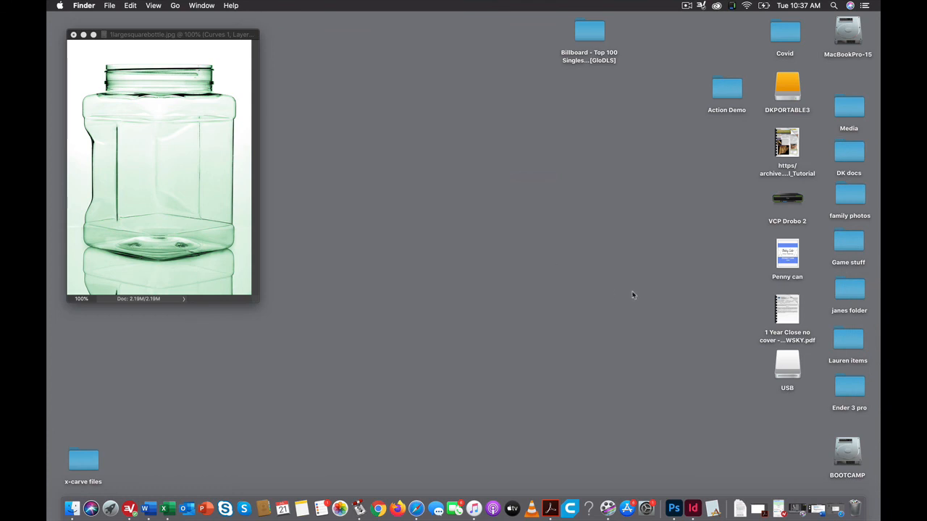
left_click(726, 90)
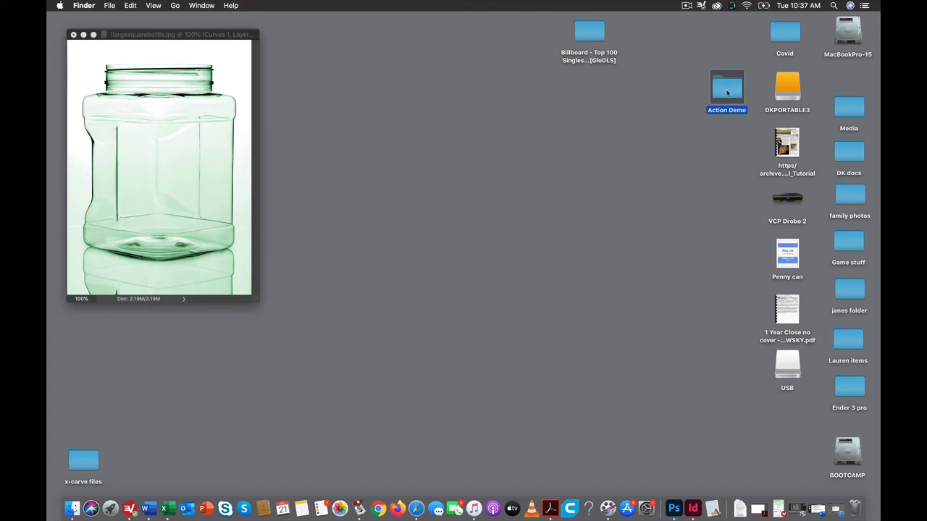
double_click(724, 93)
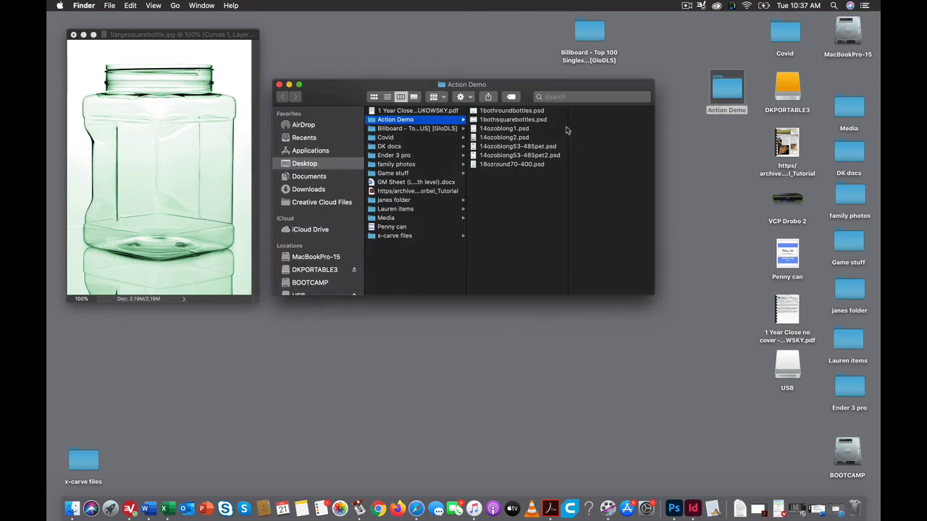
left_click(501, 113)
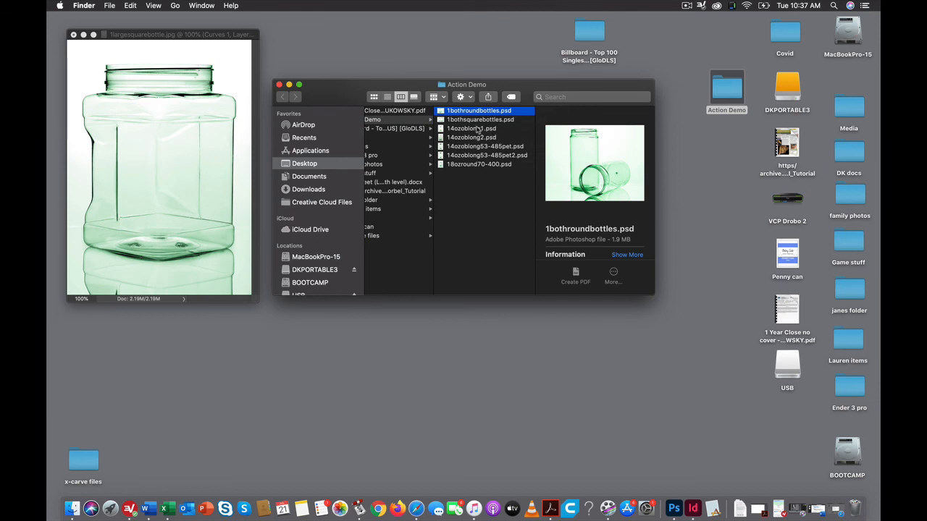
key("Down")
key("Down")
key("Down")
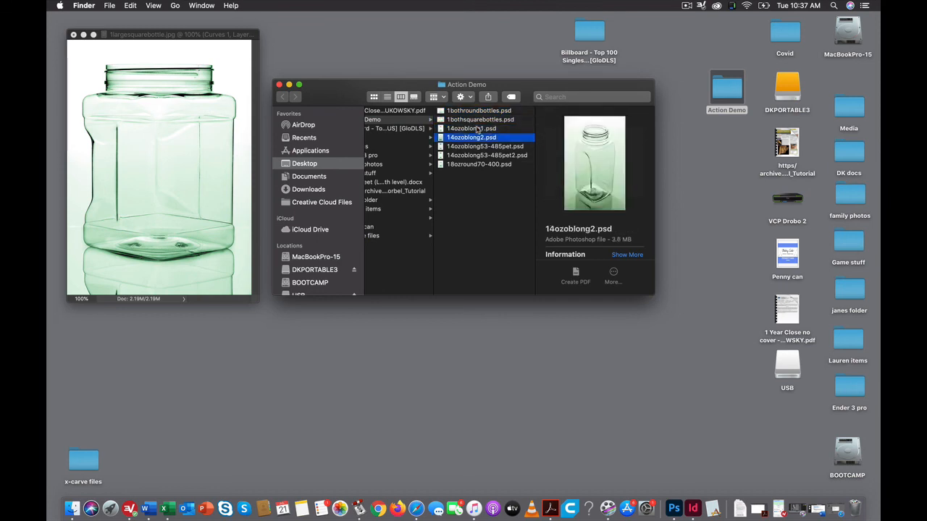
key("Down")
key("Down")
key("Down")
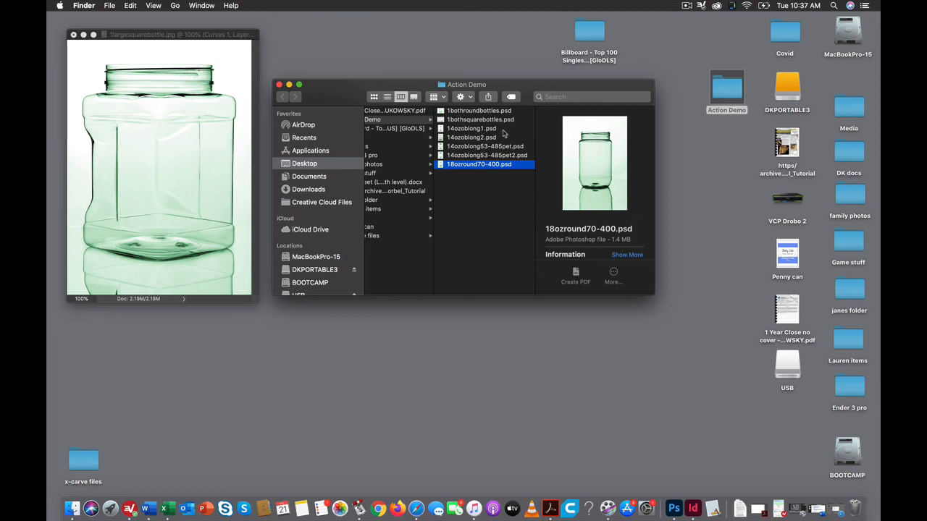
scroll(501, 138, "left", 1)
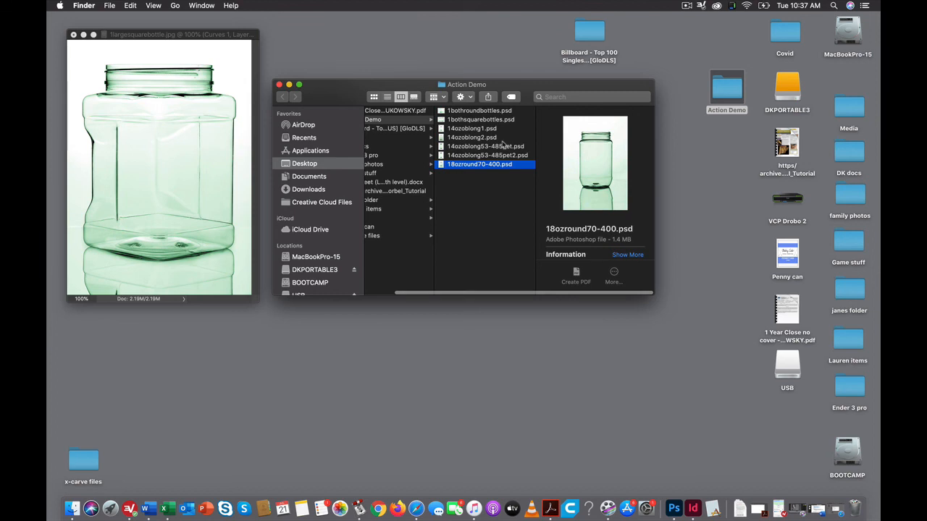